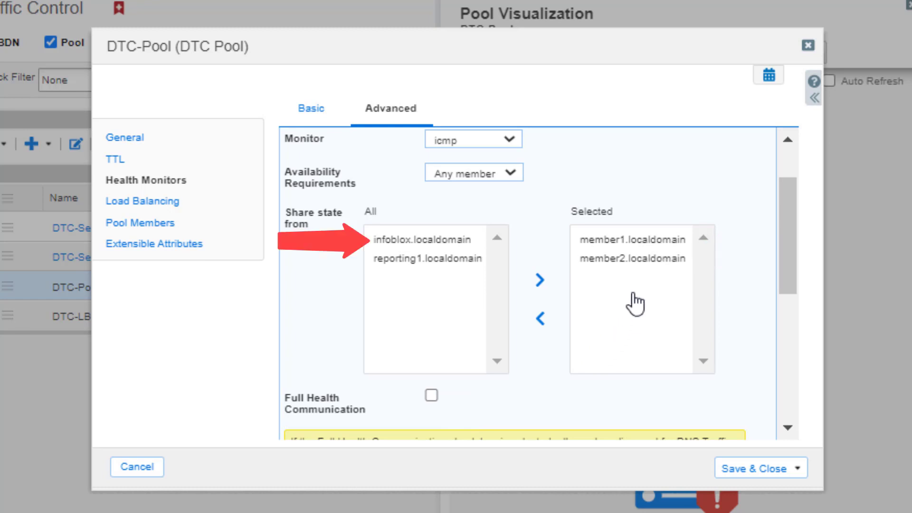
Step: Set the health monitors' availability requirement in DTC-Pool to Any member, and save the pool, accepting the load balancing warning
{"action": "left_click", "coordinate": [519, 173]}
{"action": "left_click", "coordinate": [476, 202]}
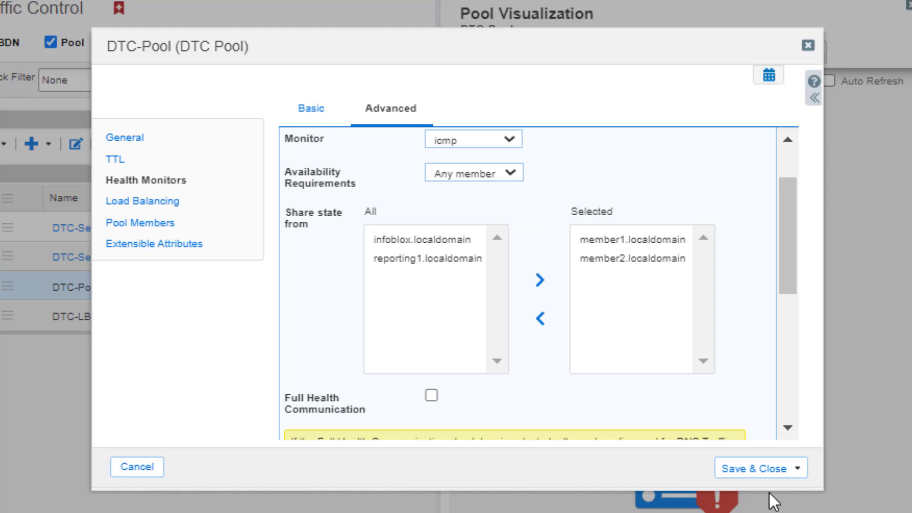
{"action": "left_click", "coordinate": [762, 476]}
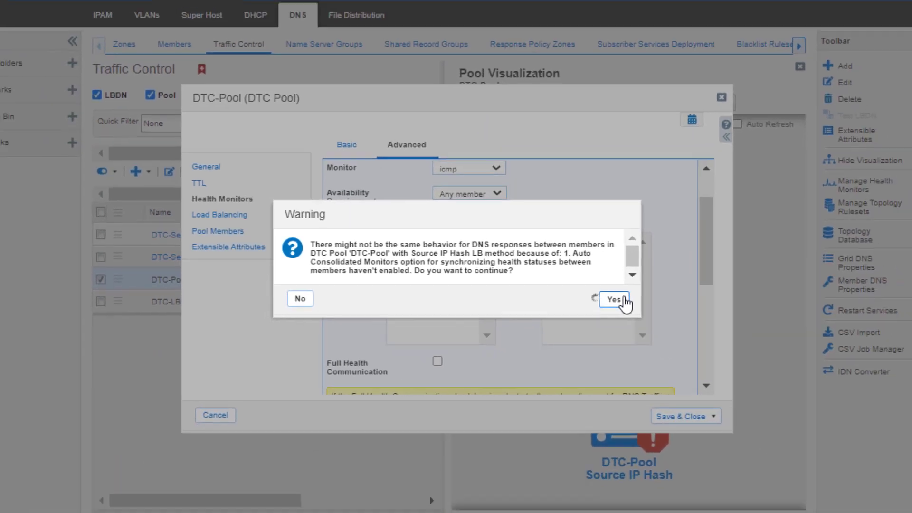
{"action": "left_click", "coordinate": [673, 314]}
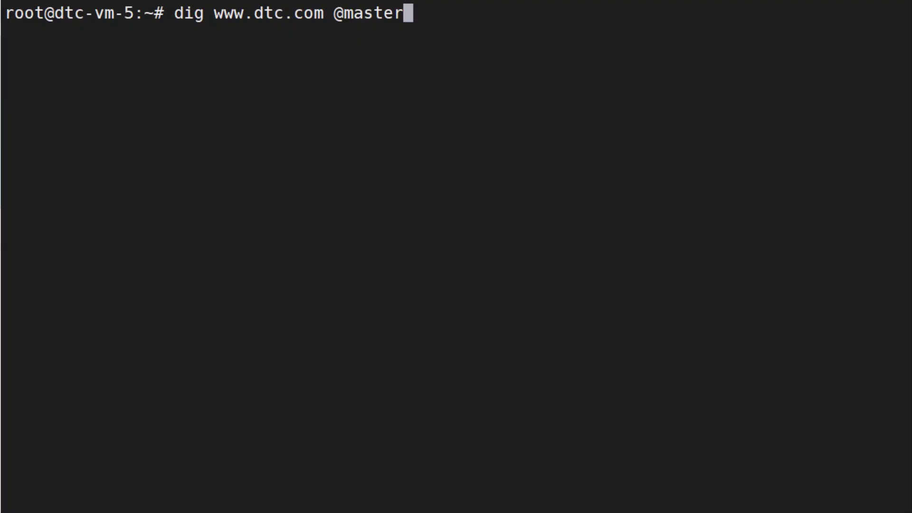
{"action": "key", "text": "Return"}
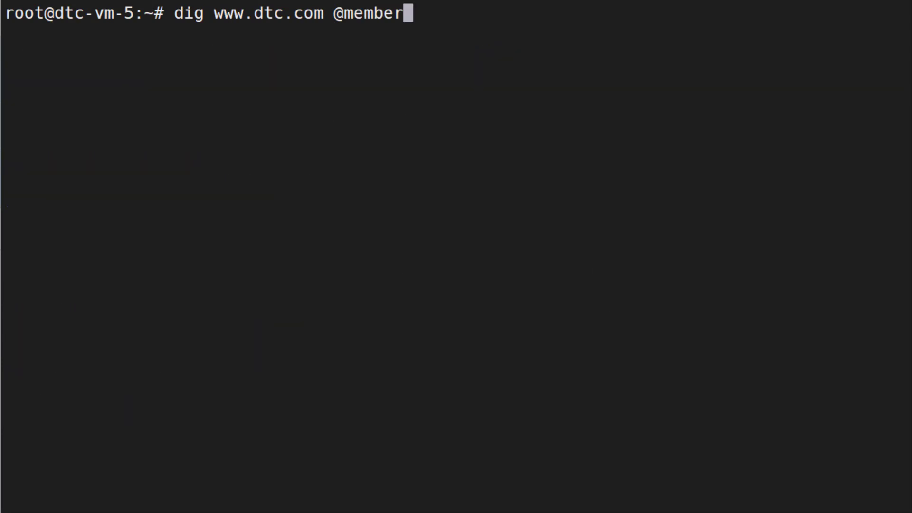
{"action": "type", "text": "2"}
{"action": "key", "text": "Return"}
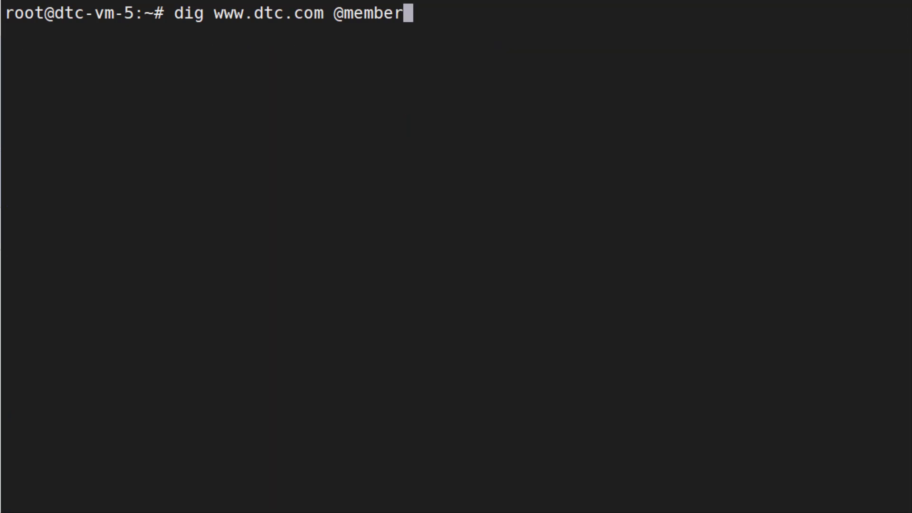
{"action": "type", "text": "1"}
{"action": "key", "text": "Return"}
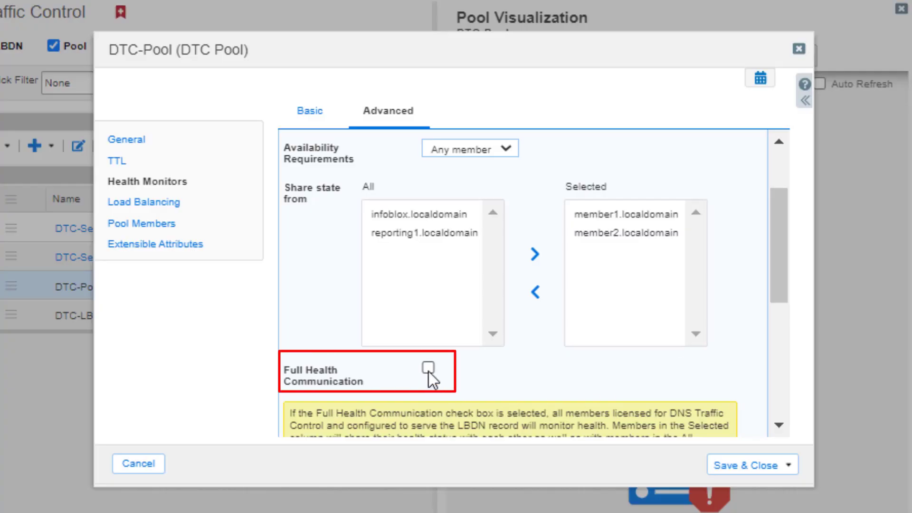
Step: Save DTC-Pool in Infoblox with Full Health Communication enabled, accepting the warning, and restart the grid services
{"action": "left_click", "coordinate": [728, 465]}
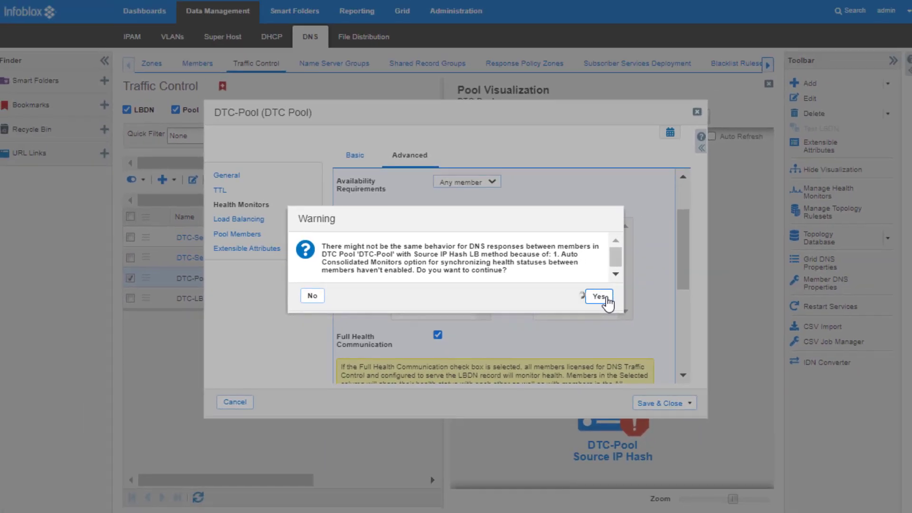
{"action": "left_click", "coordinate": [656, 312]}
{"action": "left_click", "coordinate": [581, 12]}
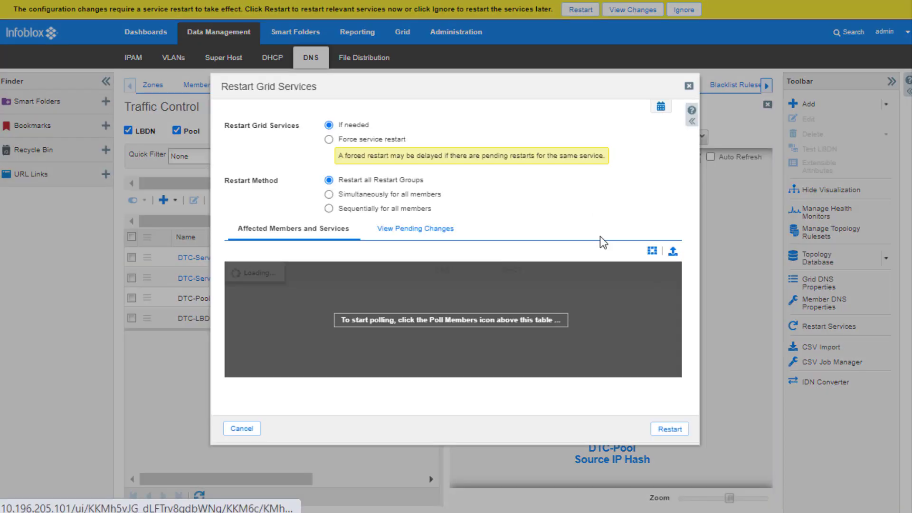
{"action": "left_click", "coordinate": [669, 428]}
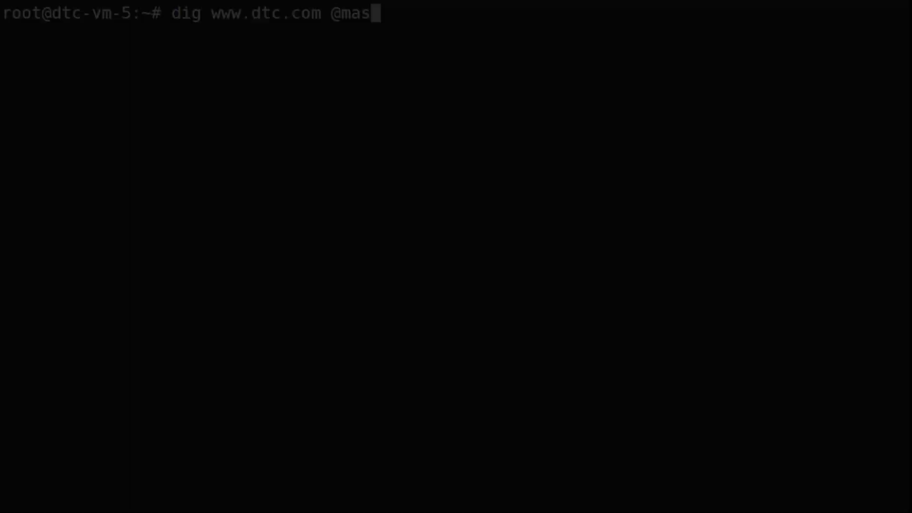
{"action": "type", "text": "ter"}
{"action": "key", "text": "Return"}
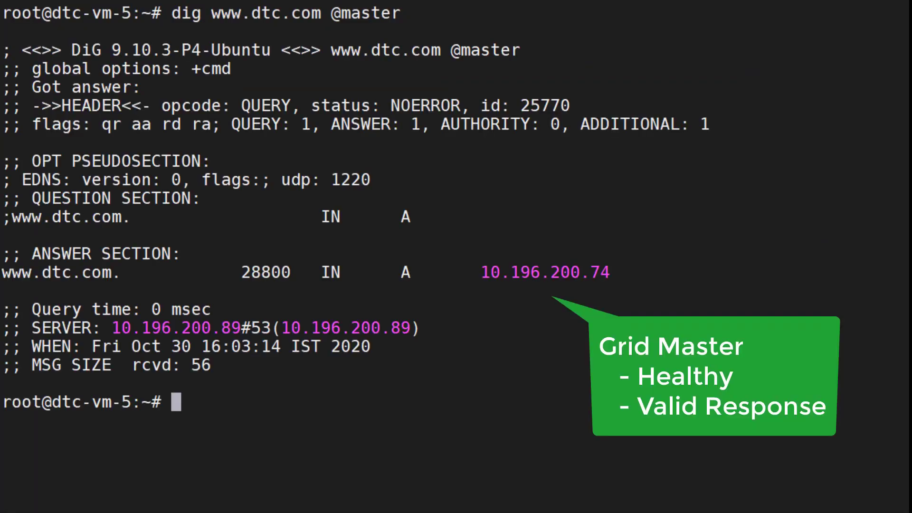
{"action": "type", "text": "cle"}
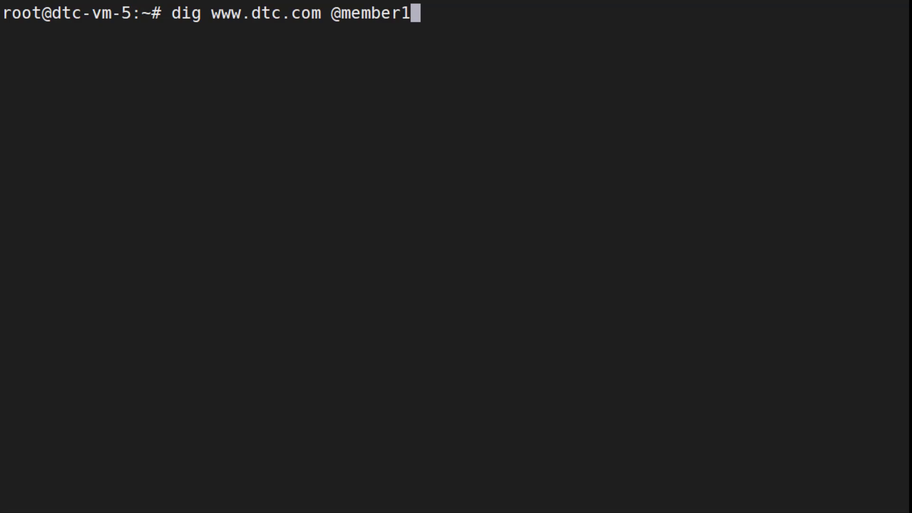
{"action": "key", "text": "Return"}
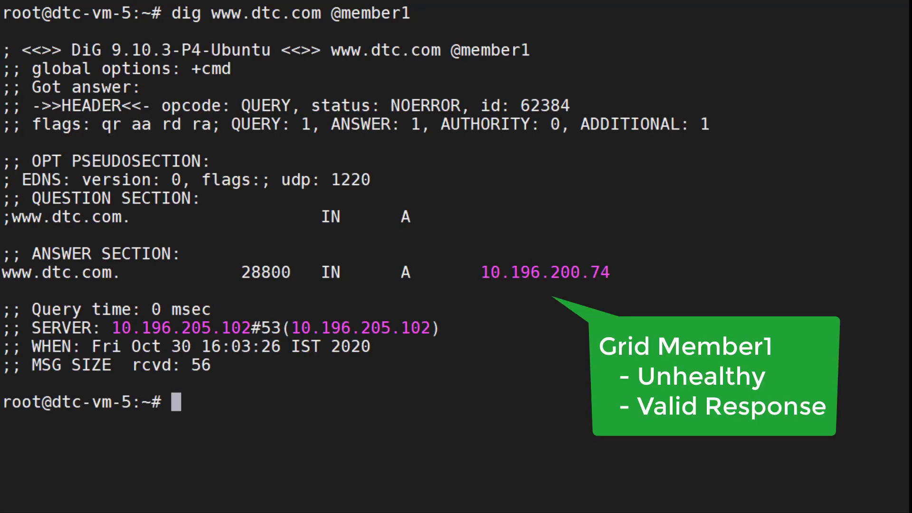
{"action": "type", "text": "cl"}
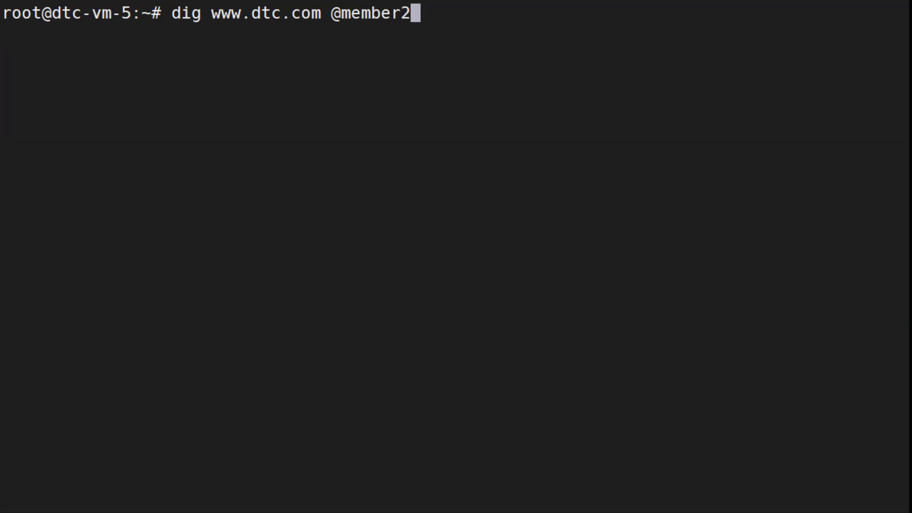
{"action": "key", "text": "Return"}
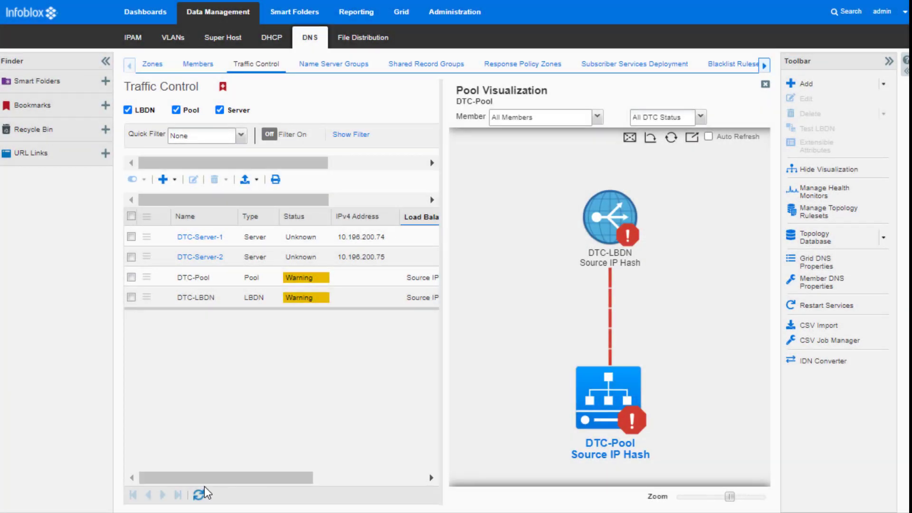
Step: In Infoblox, refresh the Traffic Control list and the pool visualization, and select DTC-LBDN
{"action": "left_click", "coordinate": [198, 494]}
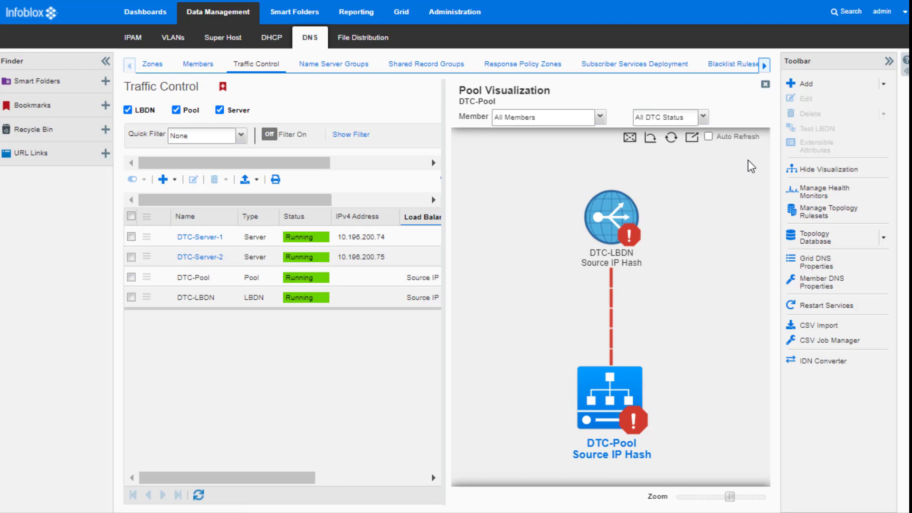
{"action": "left_click", "coordinate": [670, 137]}
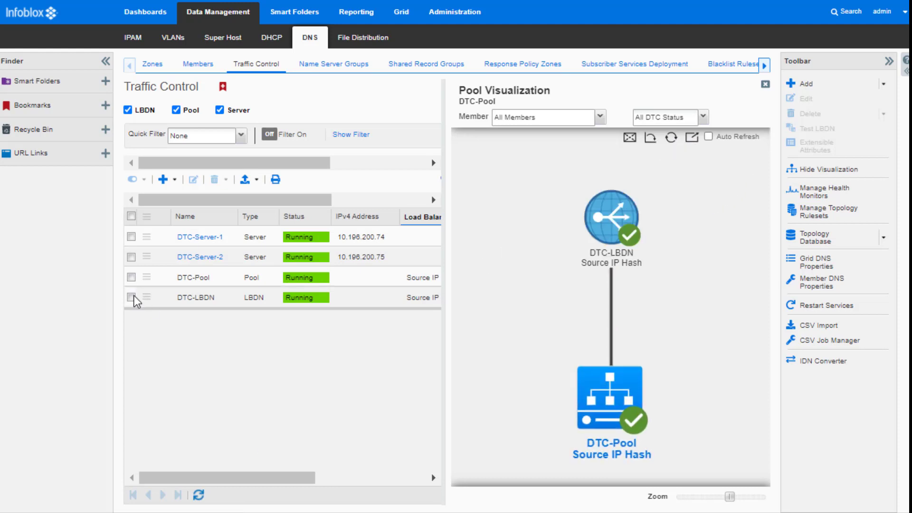
{"action": "left_click", "coordinate": [134, 300]}
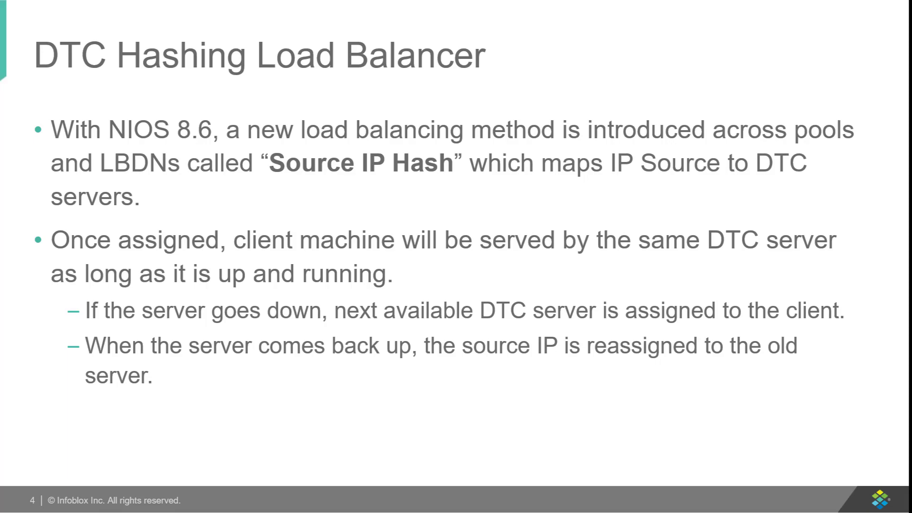
{"action": "key", "text": "Right"}
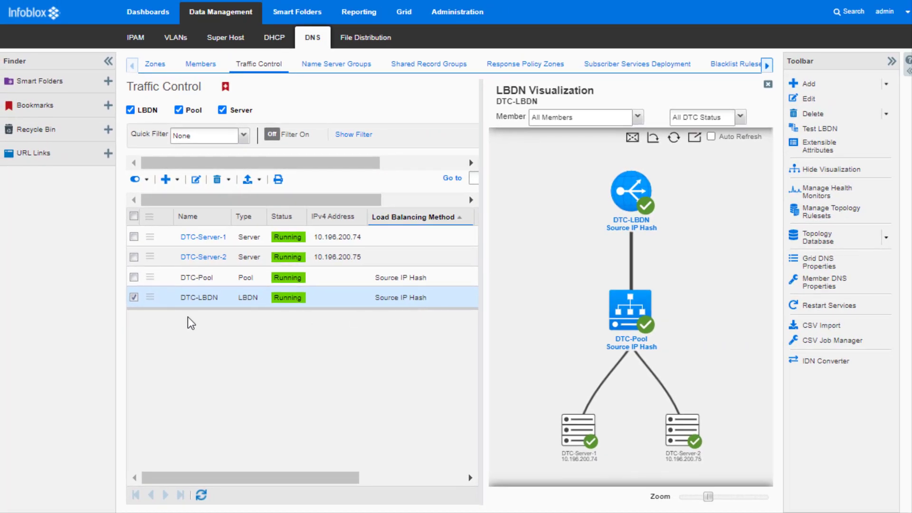
{"action": "left_click", "coordinate": [150, 298]}
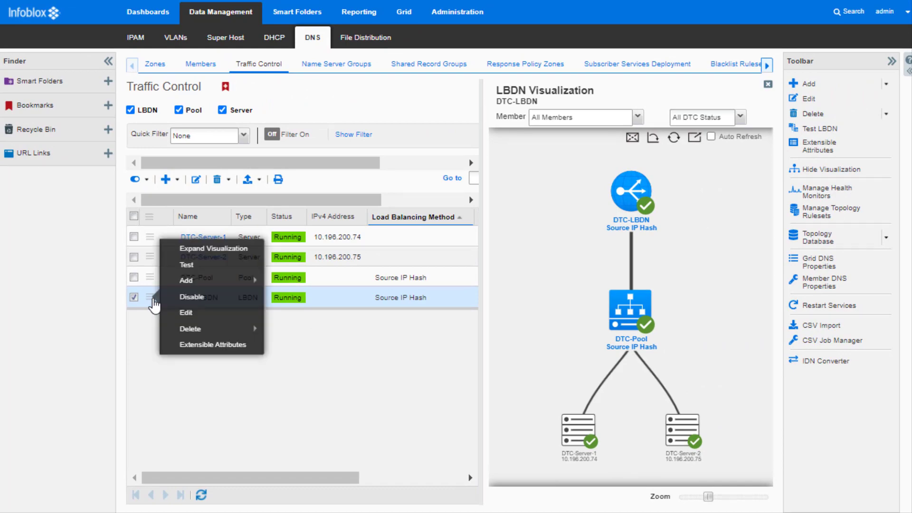
{"action": "left_click", "coordinate": [197, 267]}
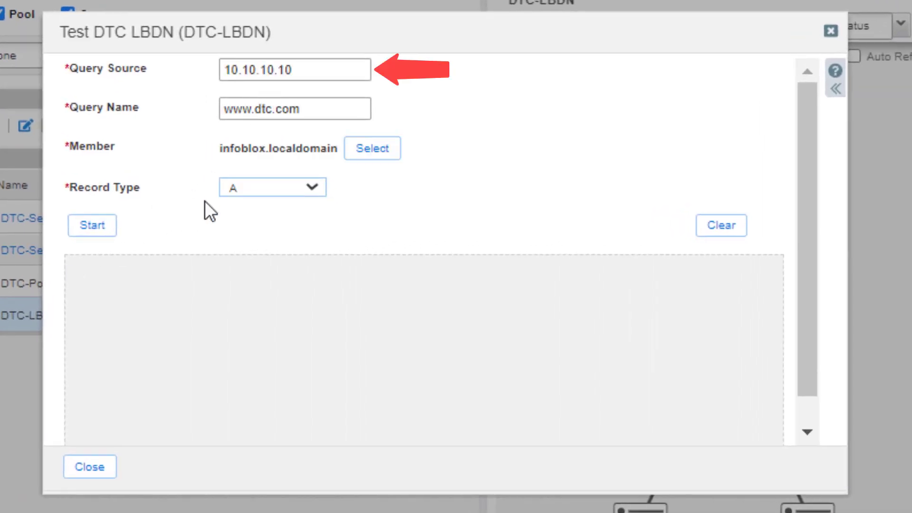
{"action": "left_click", "coordinate": [93, 226]}
{"action": "left_click", "coordinate": [103, 230]}
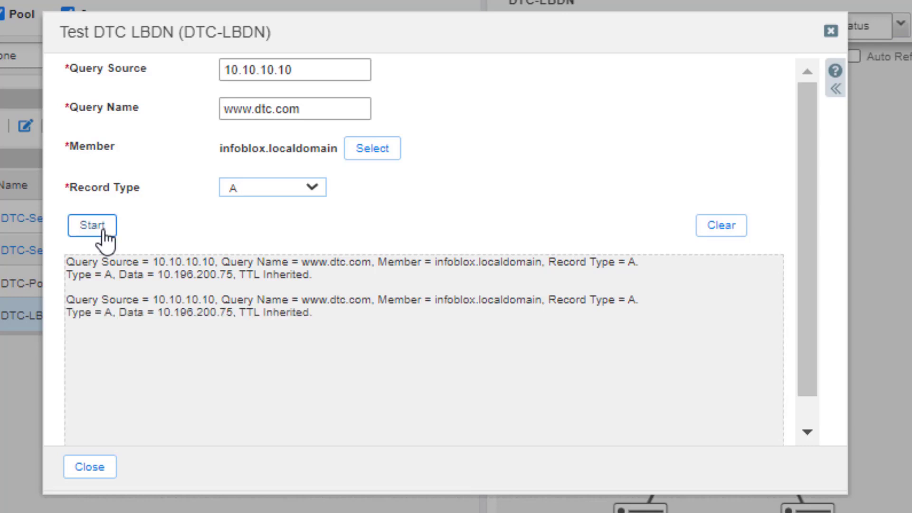
{"action": "left_click", "coordinate": [102, 230]}
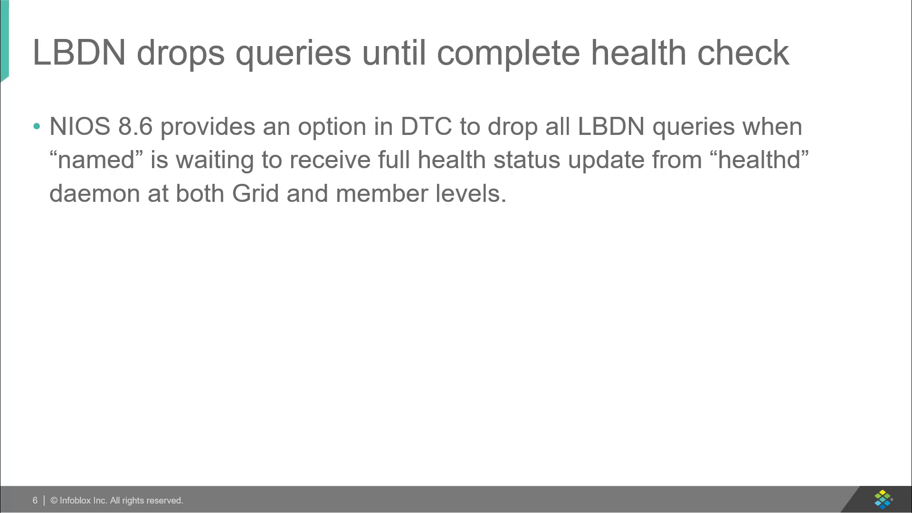
{"action": "key", "text": "Right"}
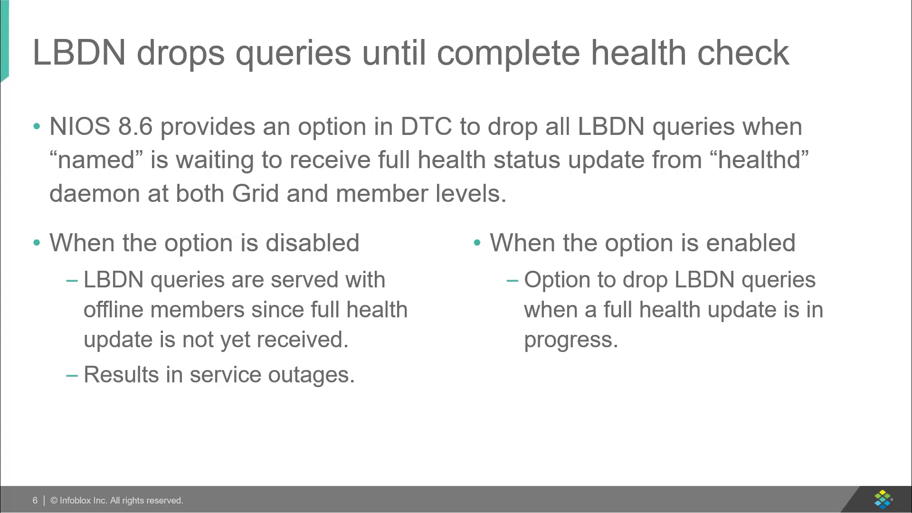
{"action": "key", "text": "Right"}
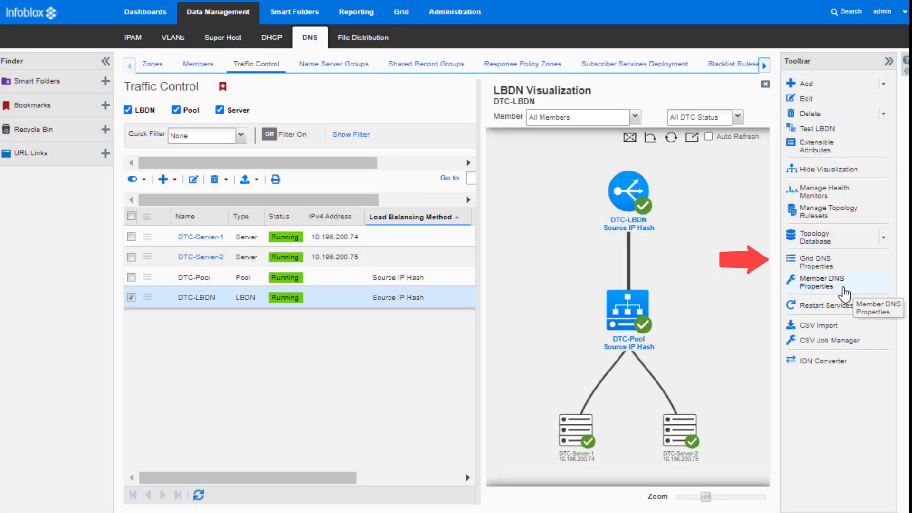
Step: Set the Grid DNS traffic control behavior to "Drop LBDN matched DNS queries during full health update" and save the properties
{"action": "left_click", "coordinate": [815, 262]}
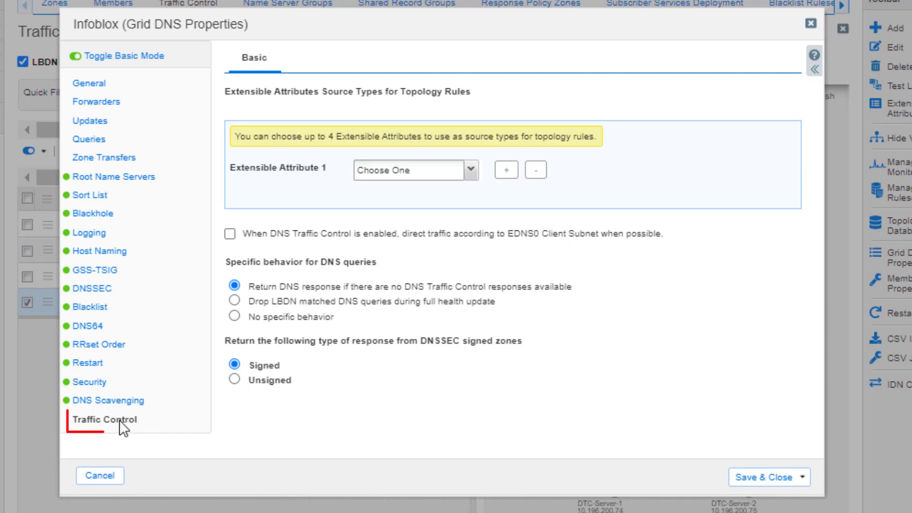
{"action": "left_click", "coordinate": [235, 302]}
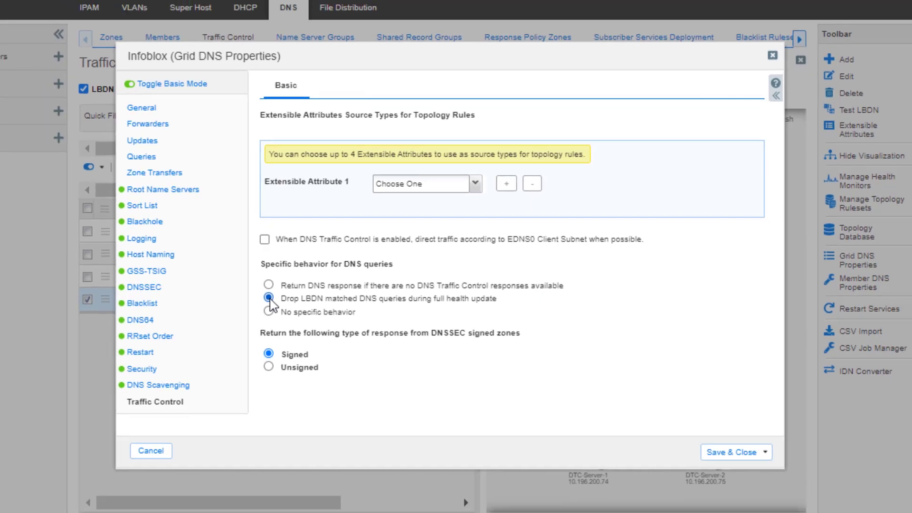
{"action": "left_click", "coordinate": [785, 480]}
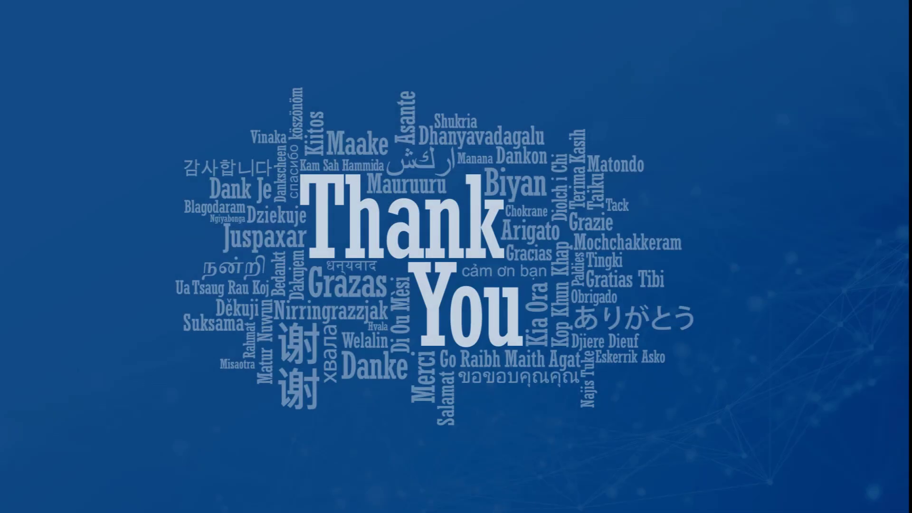